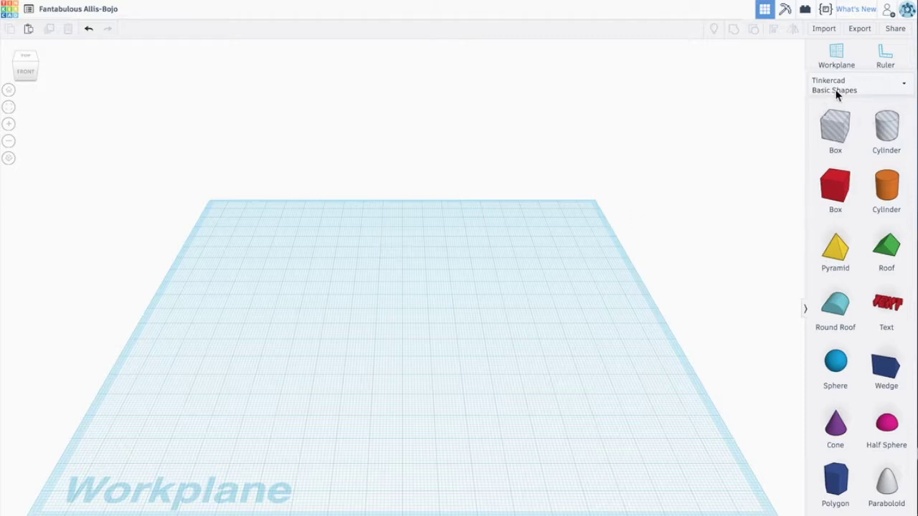
- Place a star from the Symbols collection on the workplane and scale its footprint to about 58.5 by 68 mm
left_click(853, 90)
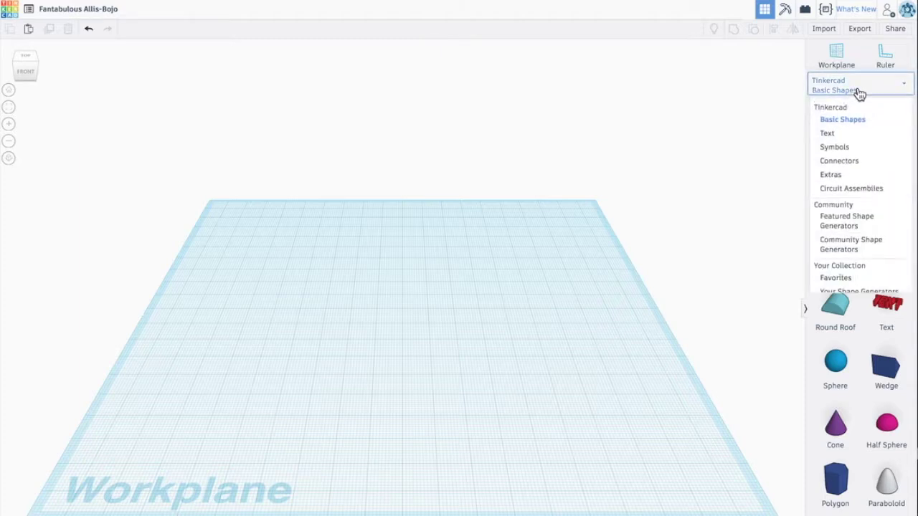
left_click(855, 149)
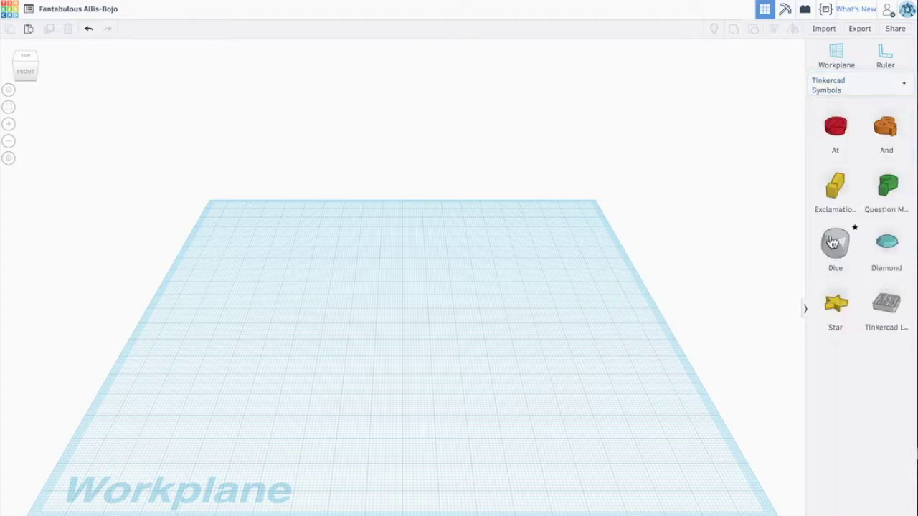
left_click_drag(833, 313, 387, 312)
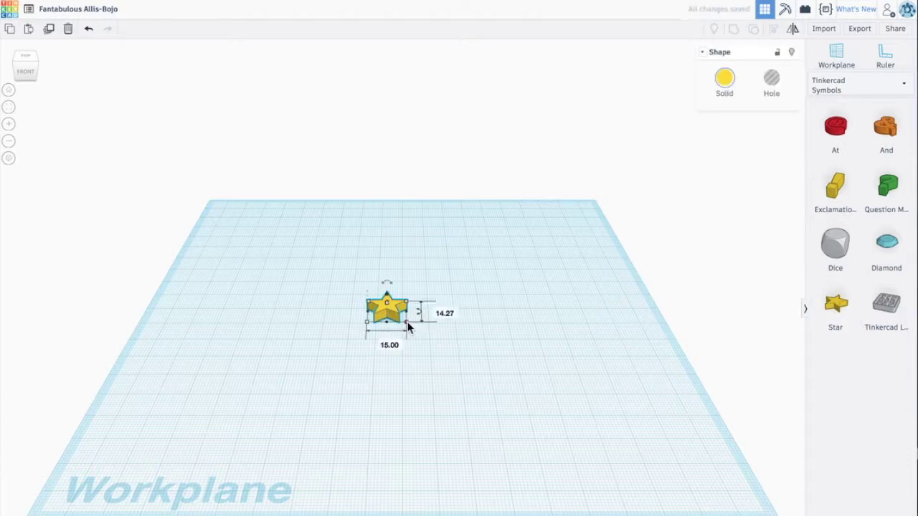
left_click_drag(407, 324, 549, 426)
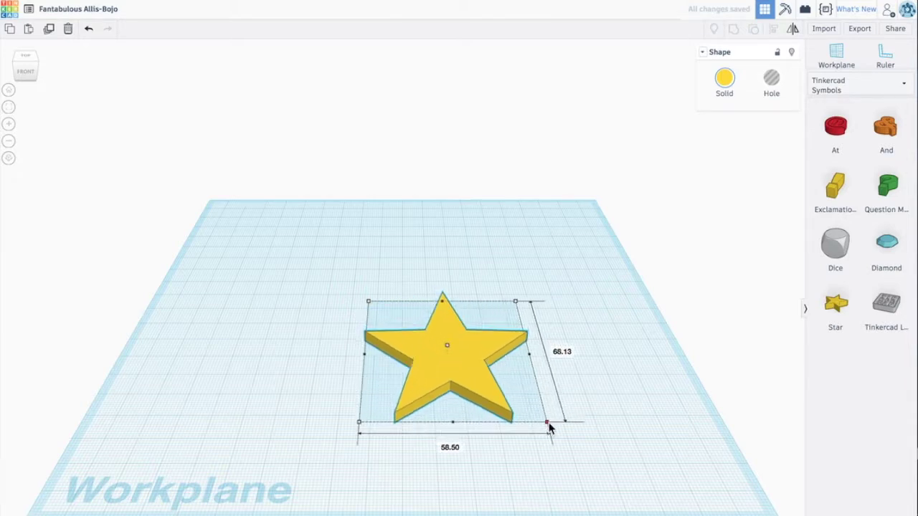
- Raise the star's height to 14 mm and widen it to 65 mm
left_click(26, 72)
left_click_drag(26, 71, 27, 78)
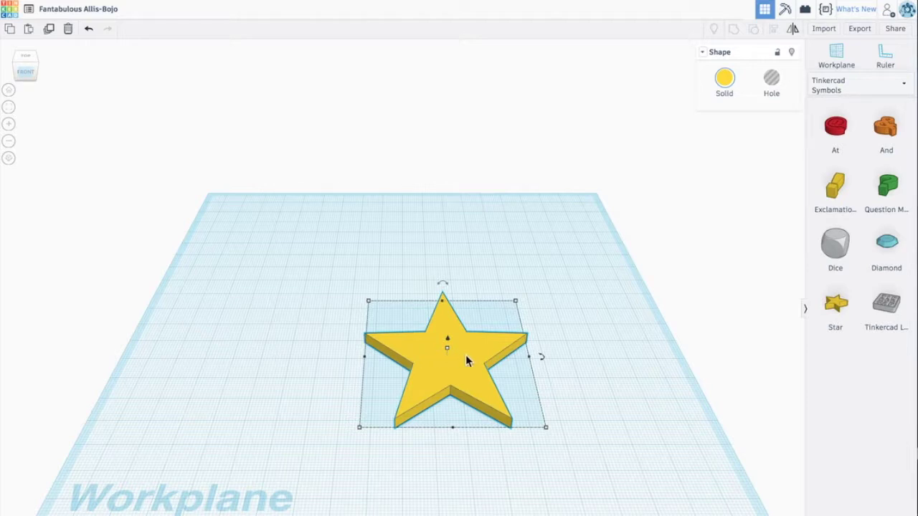
mouse_move(448, 349)
left_click_drag(448, 351, 452, 330)
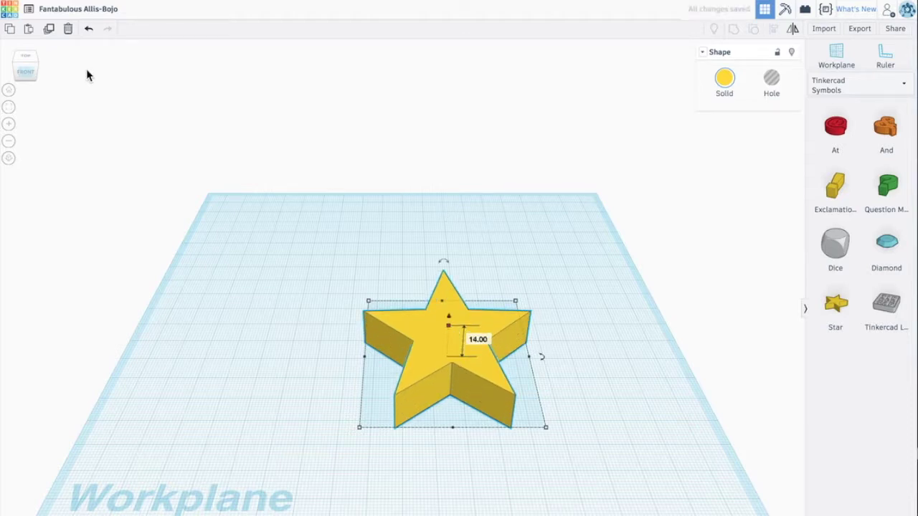
left_click(23, 72)
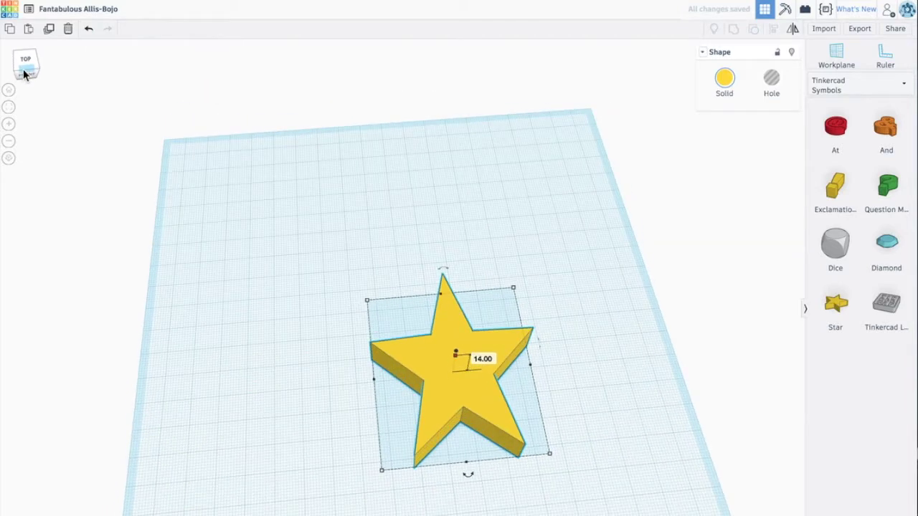
left_click(22, 72)
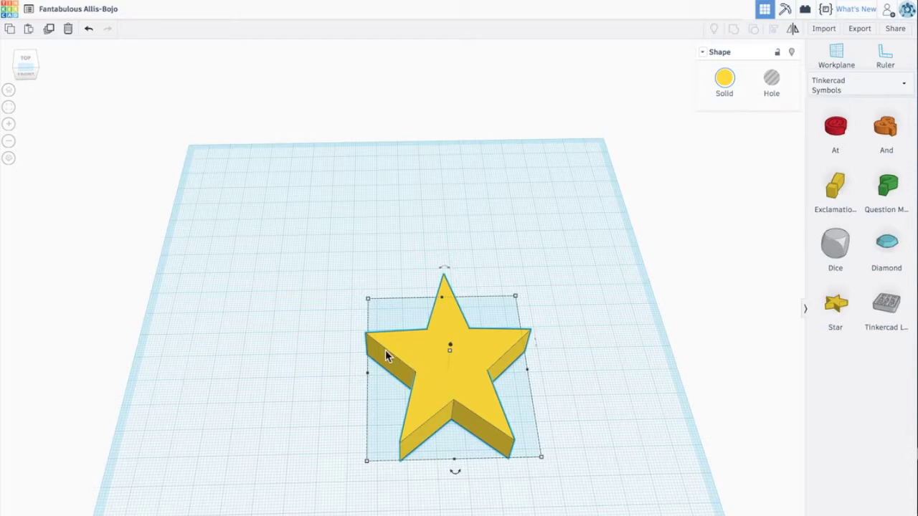
left_click_drag(366, 371, 350, 378)
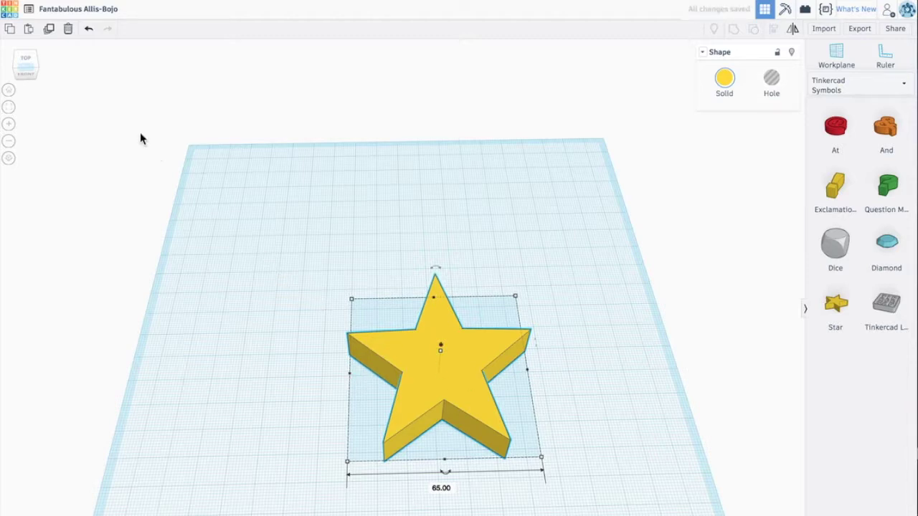
- Duplicate the star, offset the copy from the original, and shrink the copy to 51 by 52 mm
left_click(51, 32)
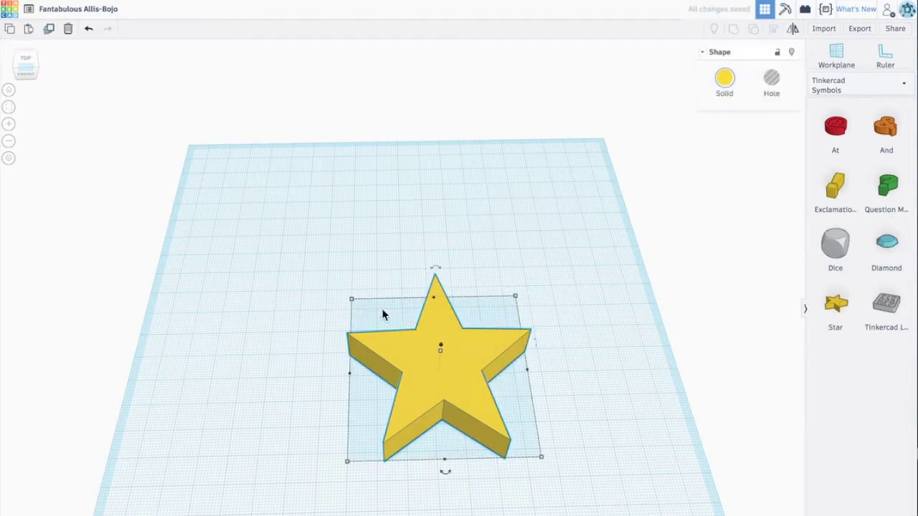
left_click_drag(404, 365, 311, 300)
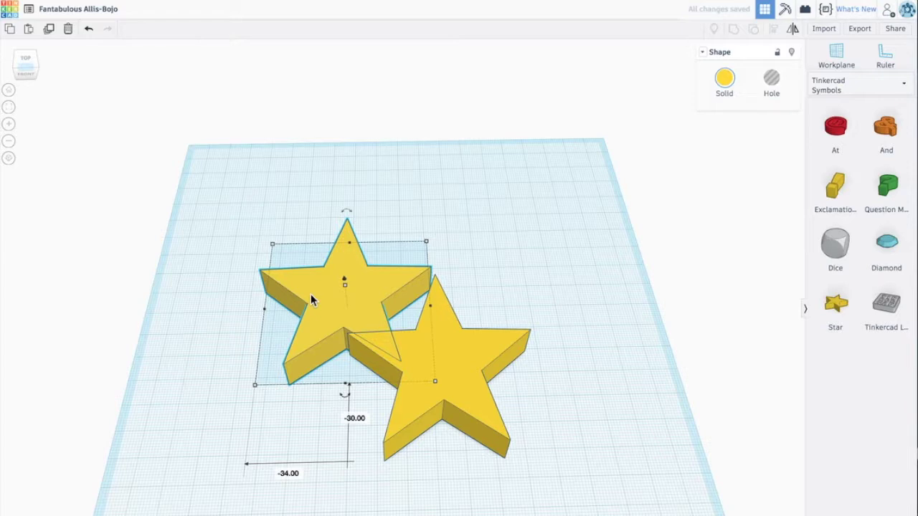
left_click_drag(273, 245, 304, 273)
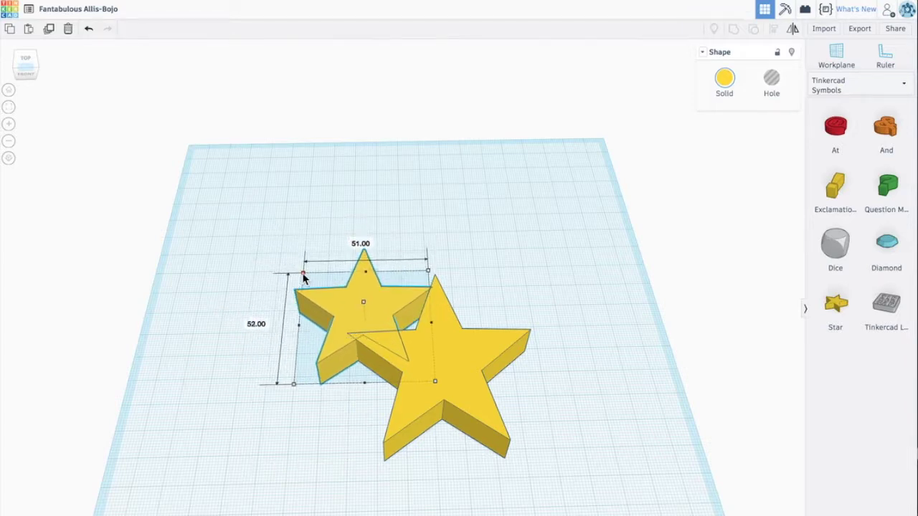
- Centre the smaller star inside the larger one and turn it into a hole
left_click_drag(348, 302, 426, 357)
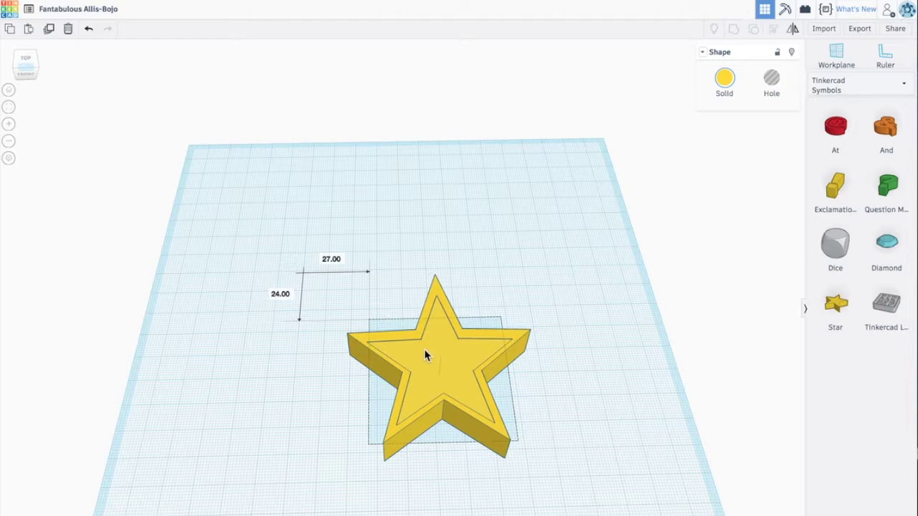
key("Up")
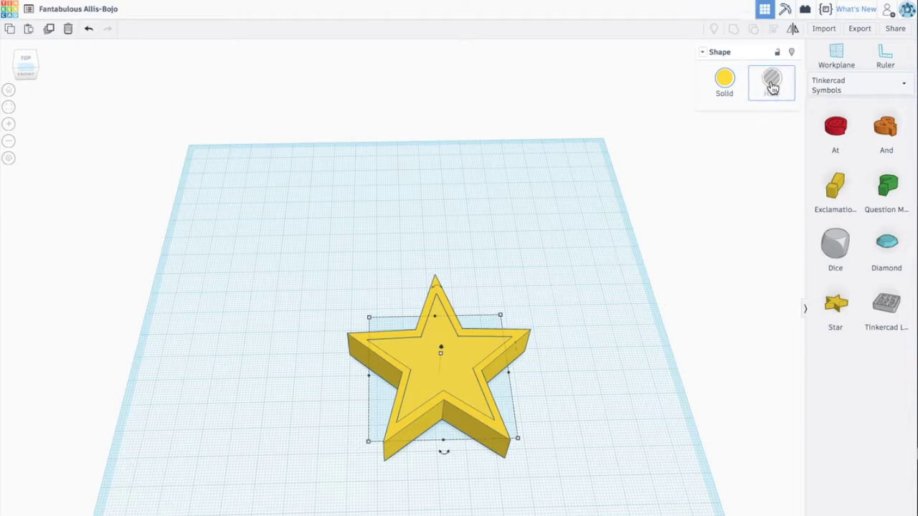
left_click(772, 85)
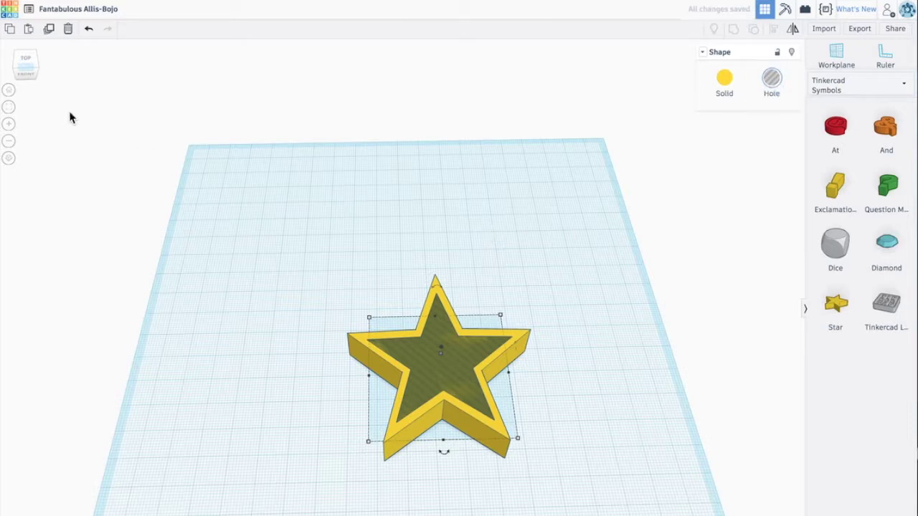
left_click(26, 70)
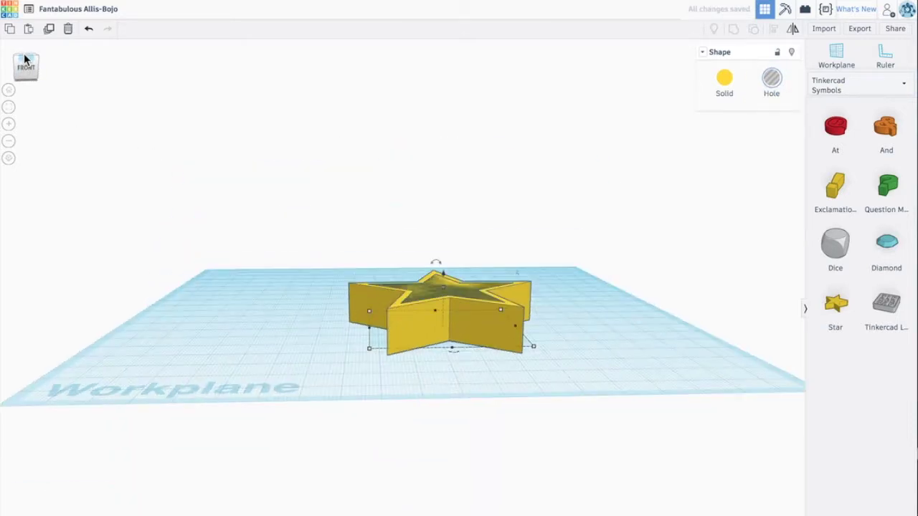
left_click(24, 59)
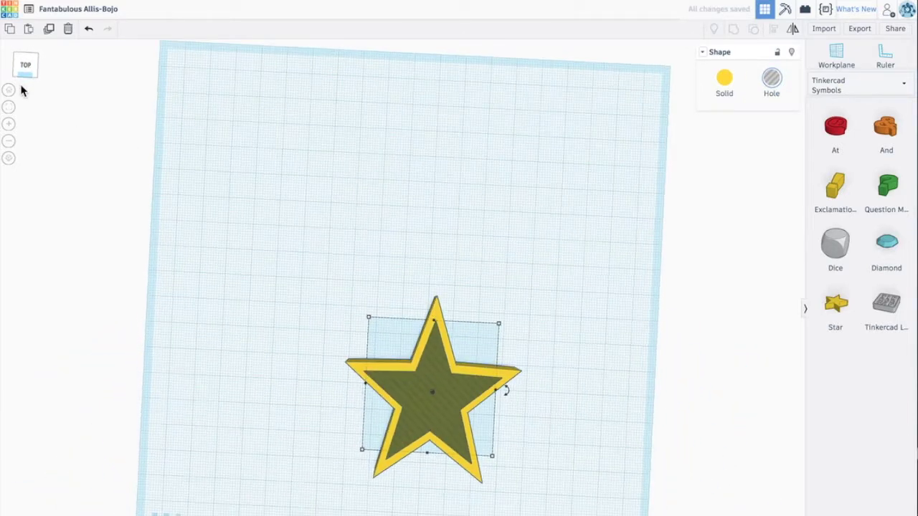
left_click(24, 69)
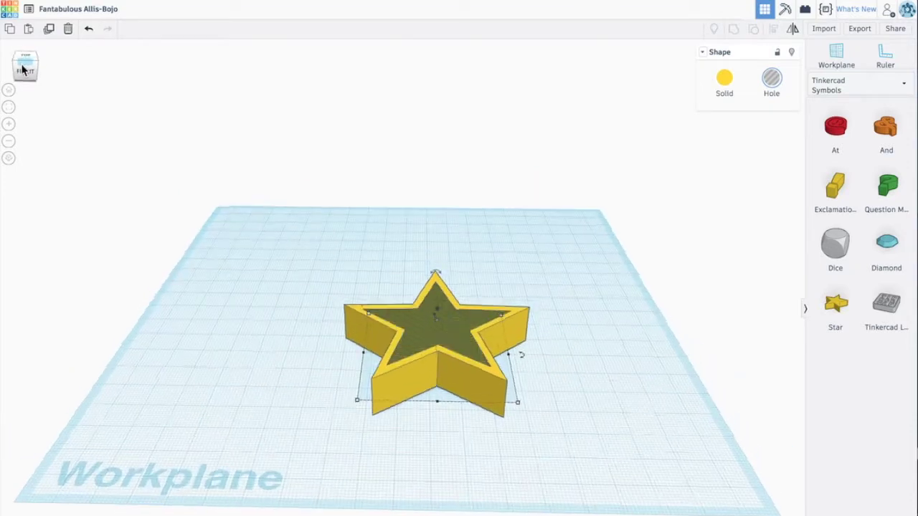
left_click_drag(23, 69, 23, 77)
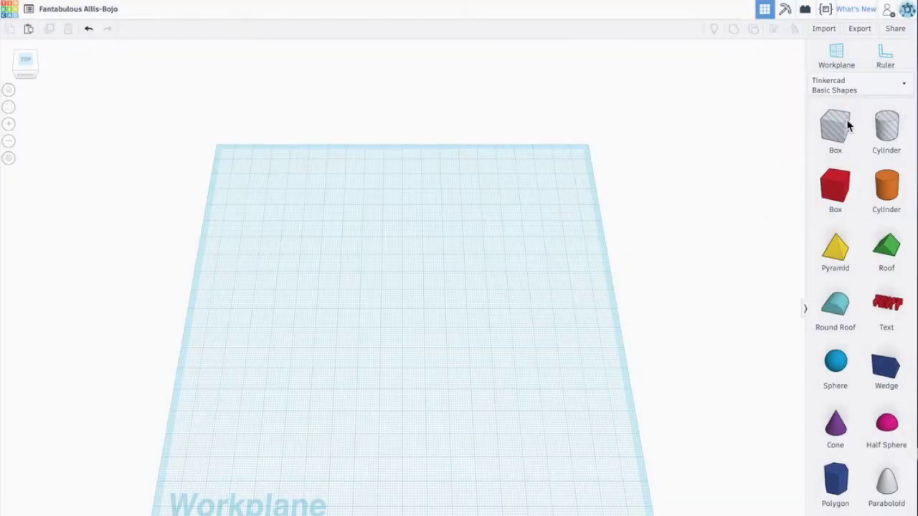
- Place the letters H and I from the Text collection side by side near the middle of the workplane
left_click(856, 90)
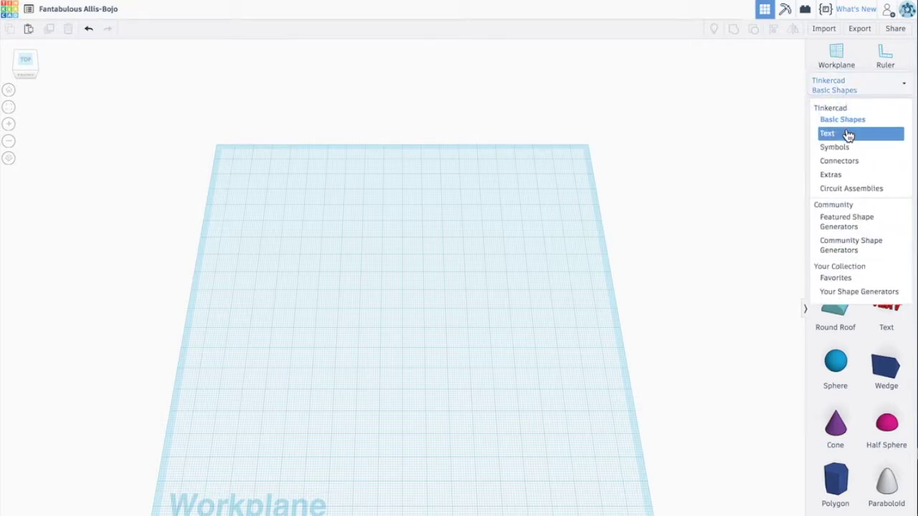
left_click(848, 135)
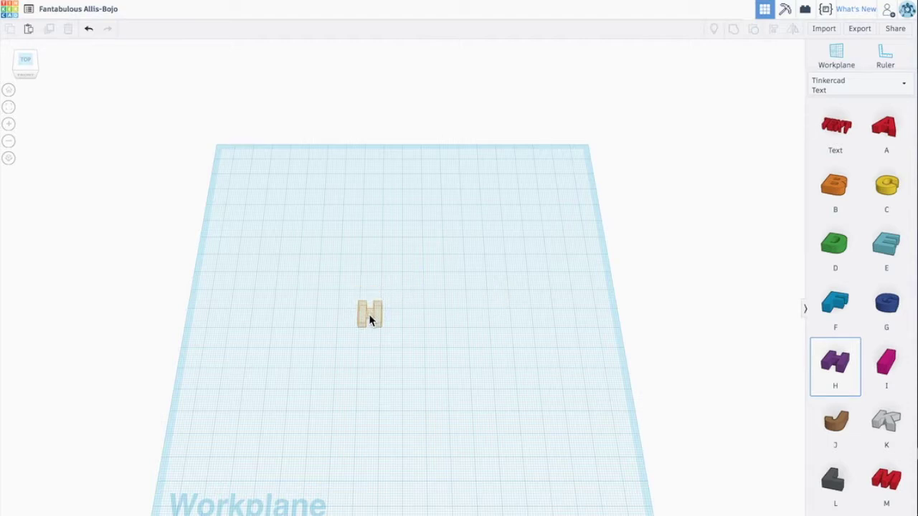
left_click(369, 314)
left_click(894, 369)
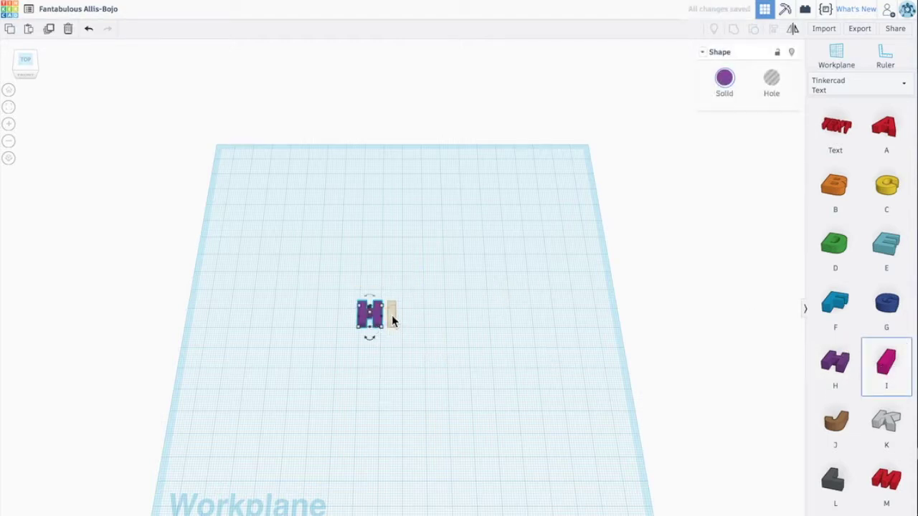
left_click(391, 315)
left_click(476, 310)
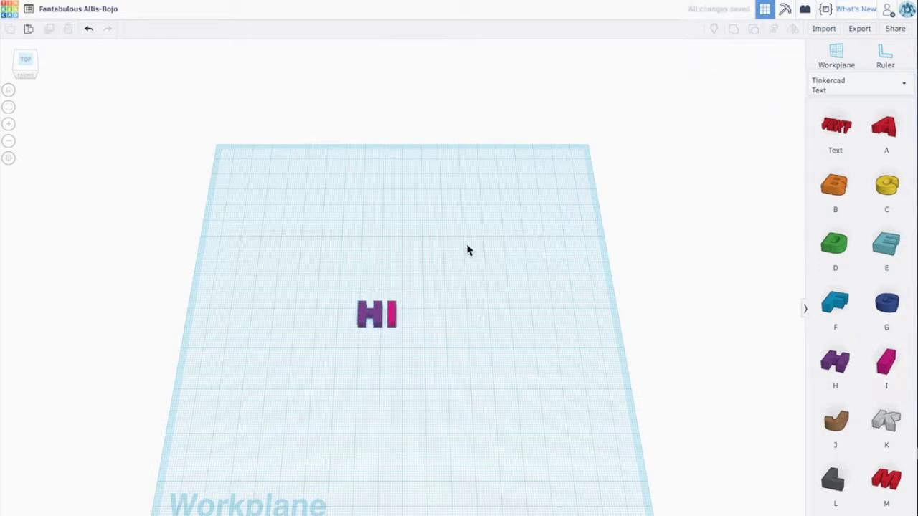
- Group the letters H and I into a single shape
left_click(380, 316)
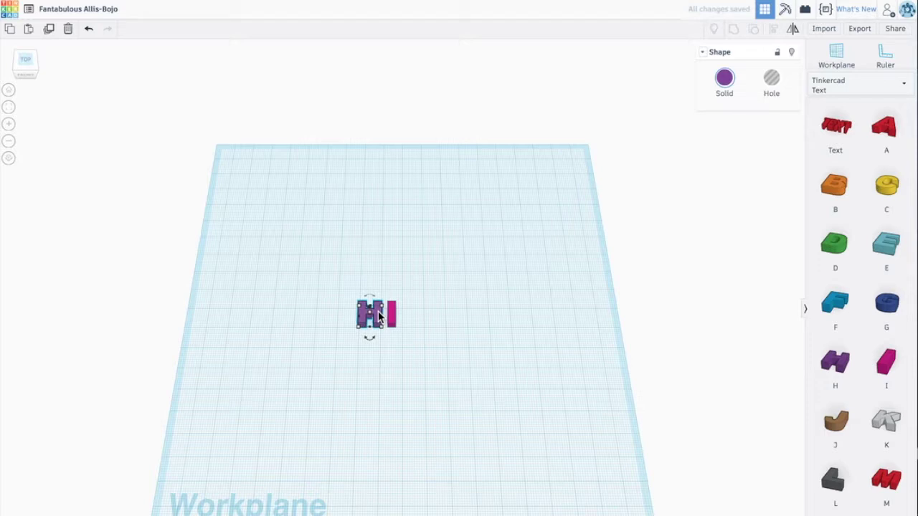
left_click(393, 320, "shift")
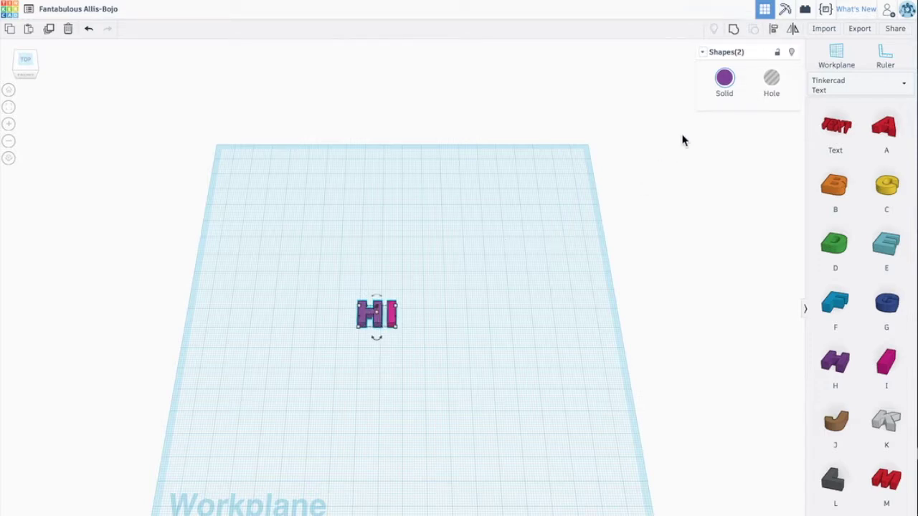
left_click(734, 31)
left_click(490, 305)
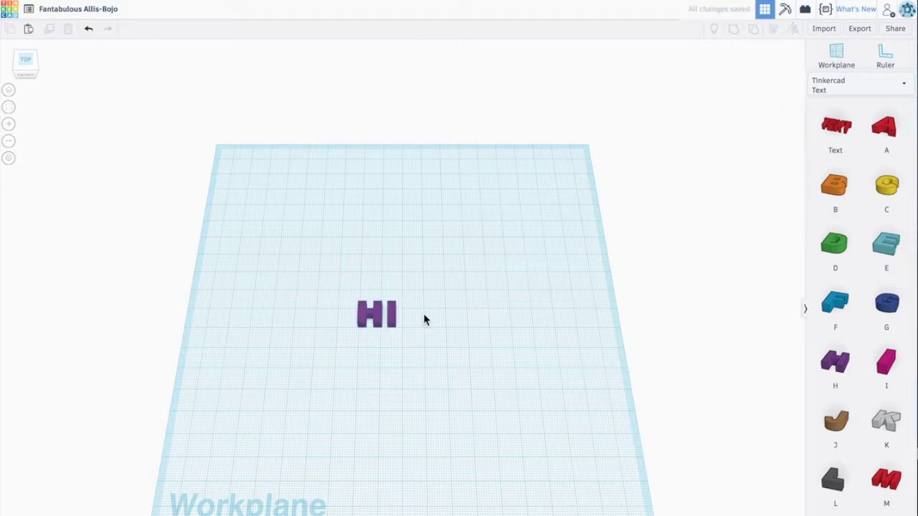
- Enlarge the grouped HI letters and shift them slightly toward the back of the workplane
left_click(394, 323)
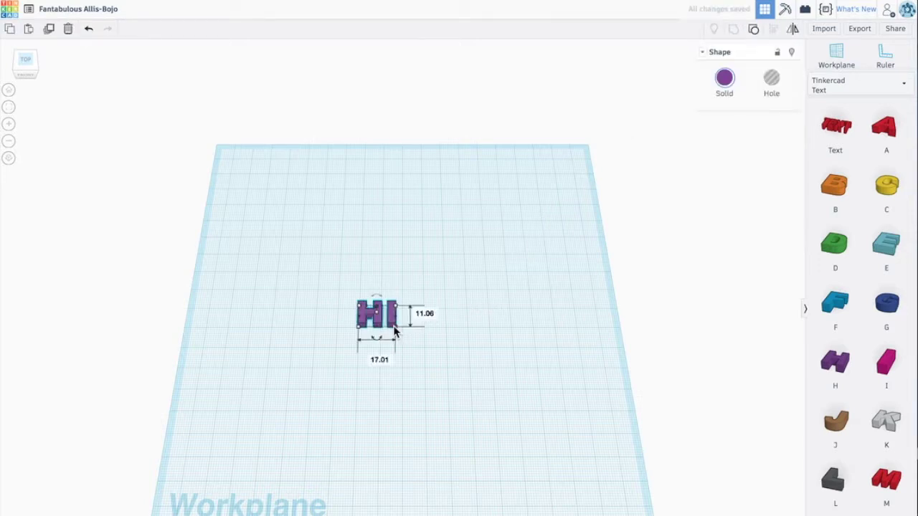
left_click_drag(394, 332, 421, 279)
left_click(459, 325)
left_click(454, 268)
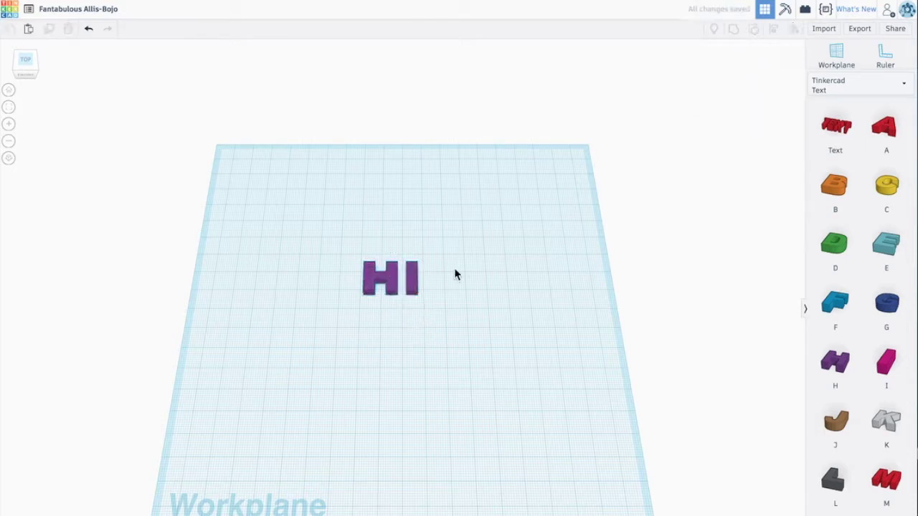
- Rotate the grouped HI letters 180° and move them about 14.5 mm toward the back of the workplane
left_click(414, 284)
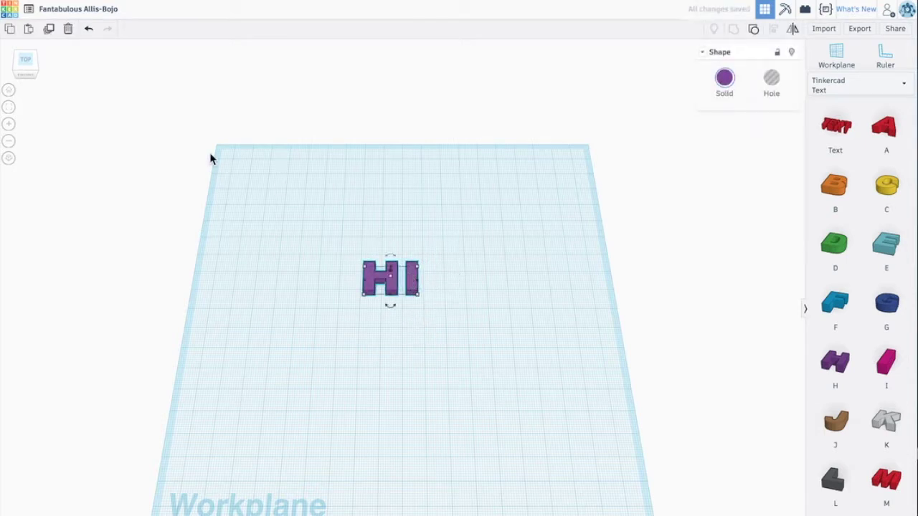
left_click(27, 69)
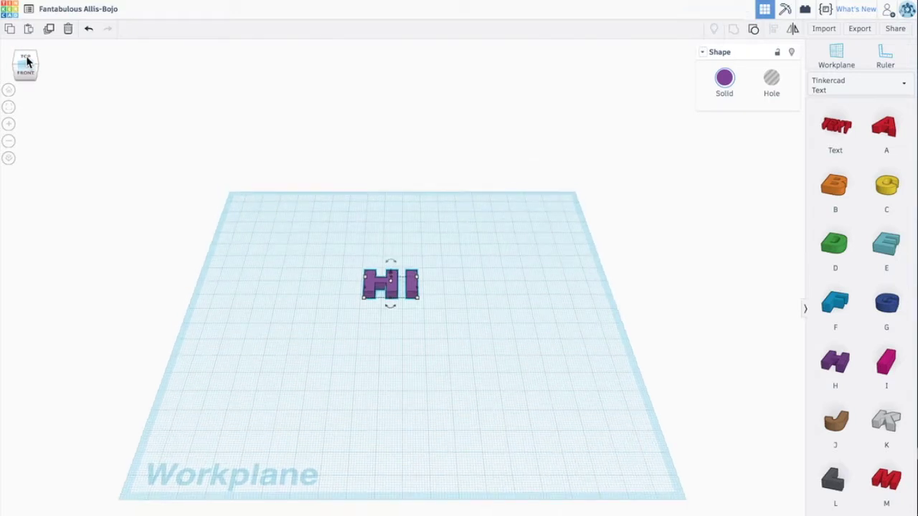
left_click_drag(395, 265, 393, 344)
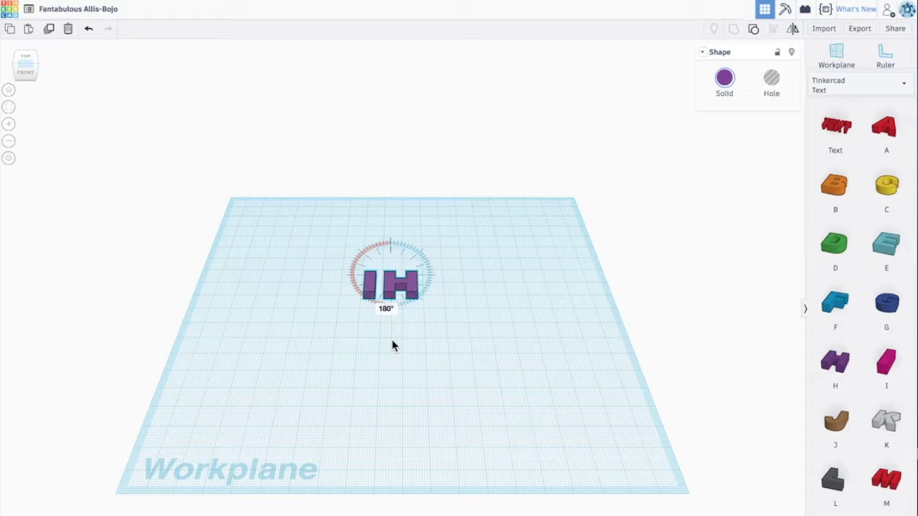
left_click(450, 312)
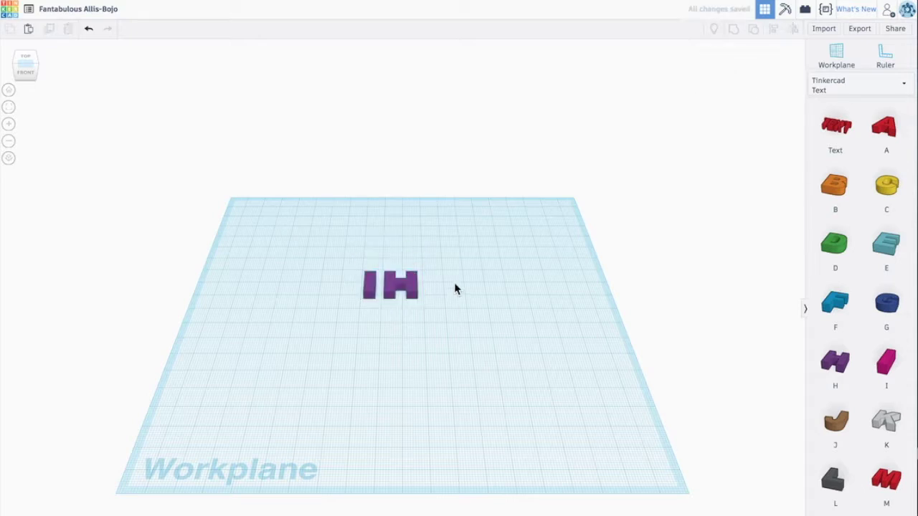
mouse_move(391, 286)
left_mouse_down()
mouse_move(391, 255)
mouse_move(391, 267)
left_mouse_up()
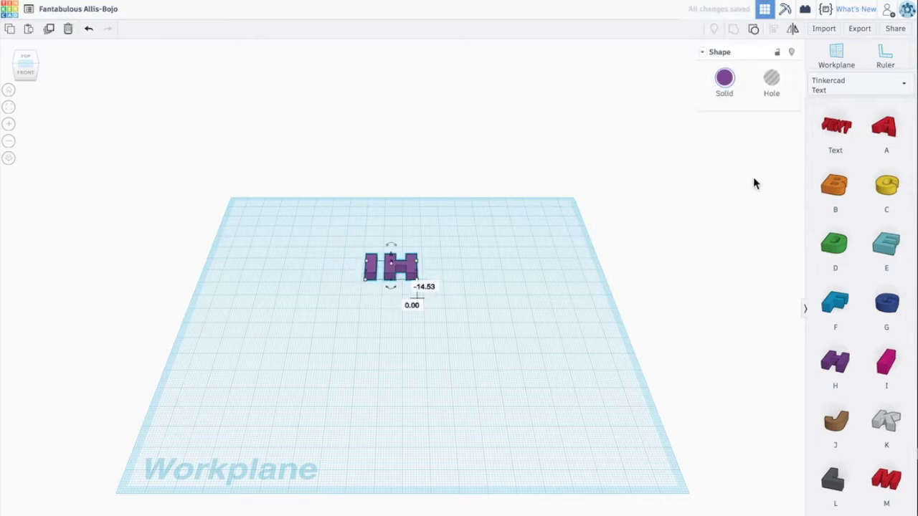
- Place a cylinder from the Basic Shapes collection in front of the HI letters and widen it to about 48 mm across
left_click(840, 89)
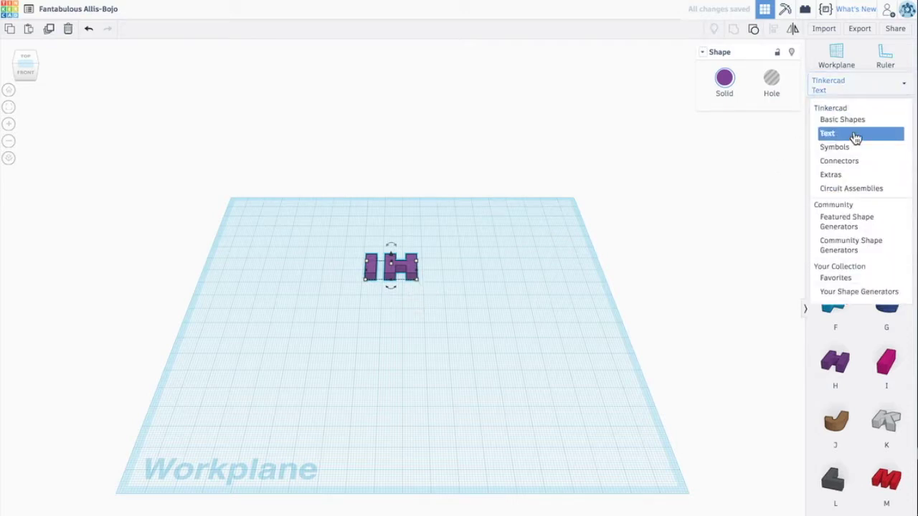
left_click(853, 120)
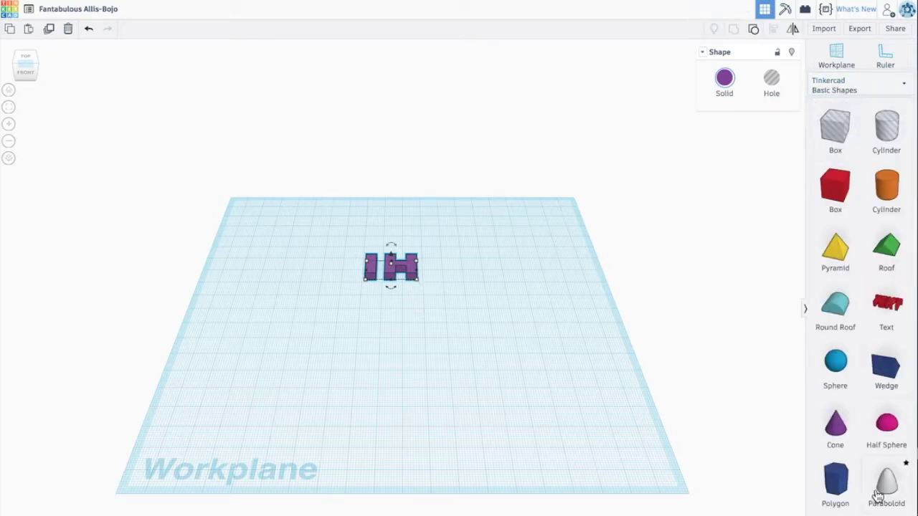
left_click_drag(892, 193, 450, 422)
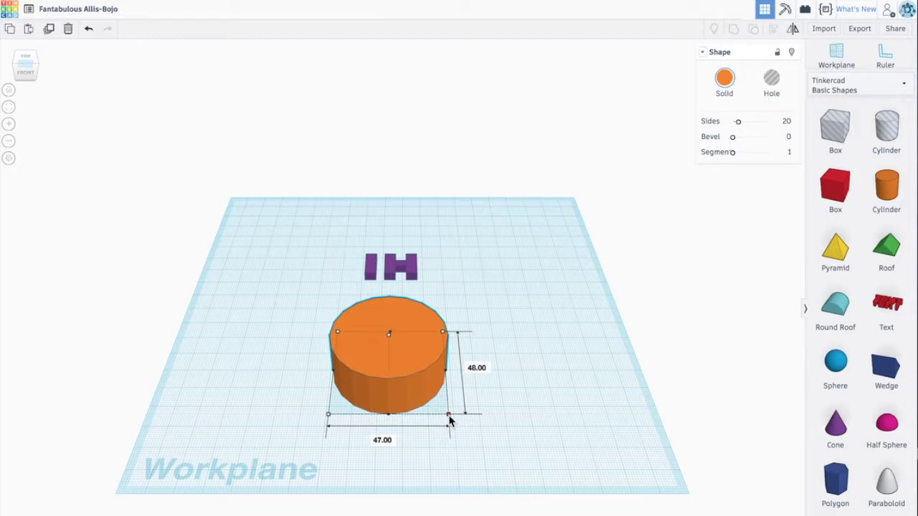
left_click_drag(449, 421, 452, 422)
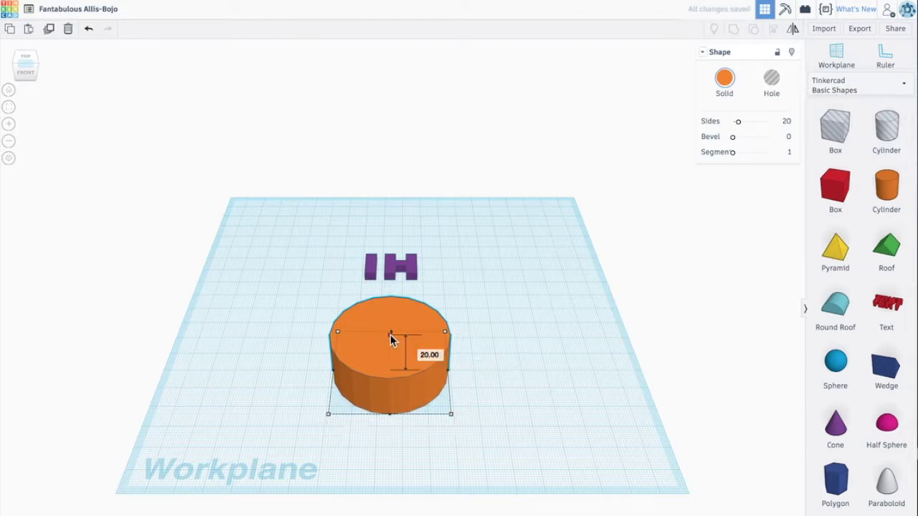
- Flatten the orange cylinder into a disc 4 mm high
left_click_drag(390, 340, 391, 367)
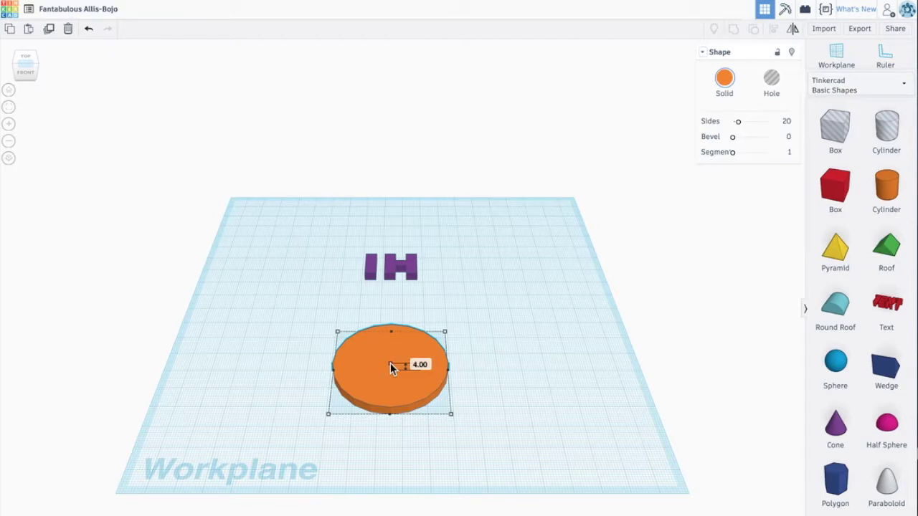
left_click_drag(390, 363, 390, 363)
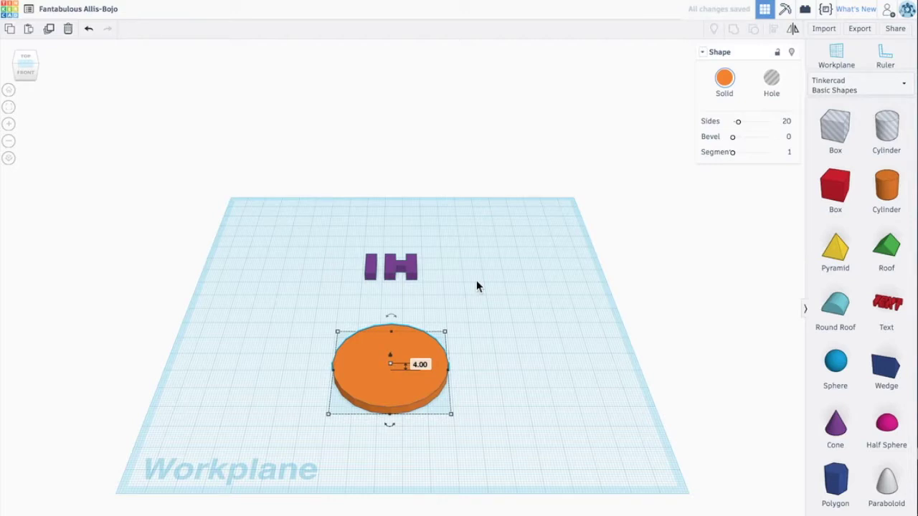
left_click(466, 277)
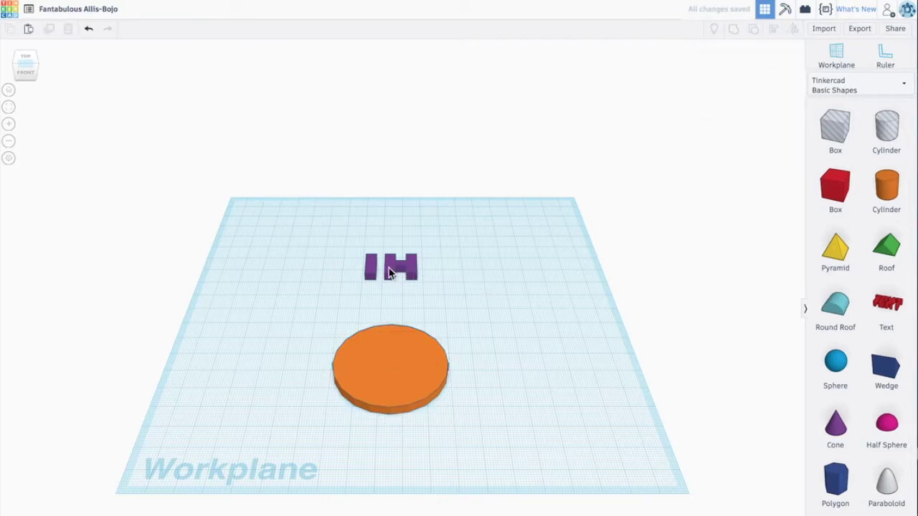
- Move the grouped HI letters closer to the disc and raise them 4 mm above the workplane
left_click_drag(389, 271, 382, 291)
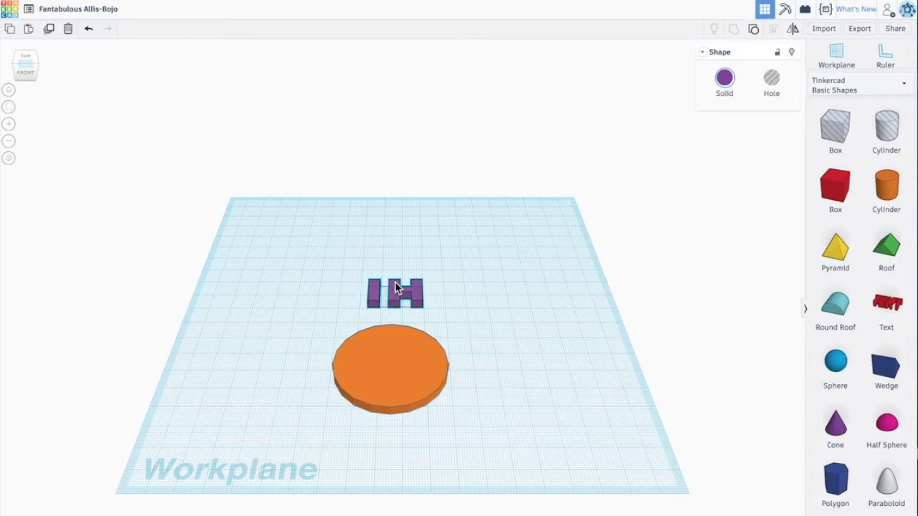
left_click(395, 284)
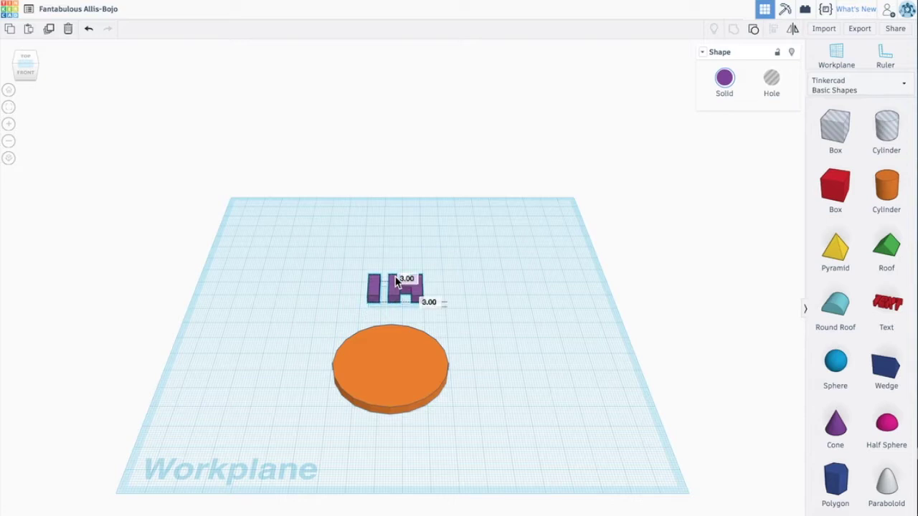
left_click(395, 283)
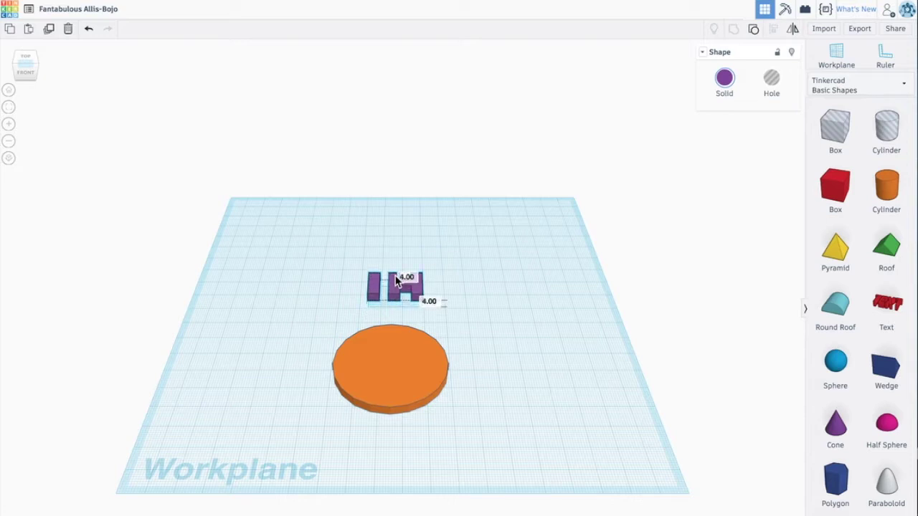
left_click(25, 73)
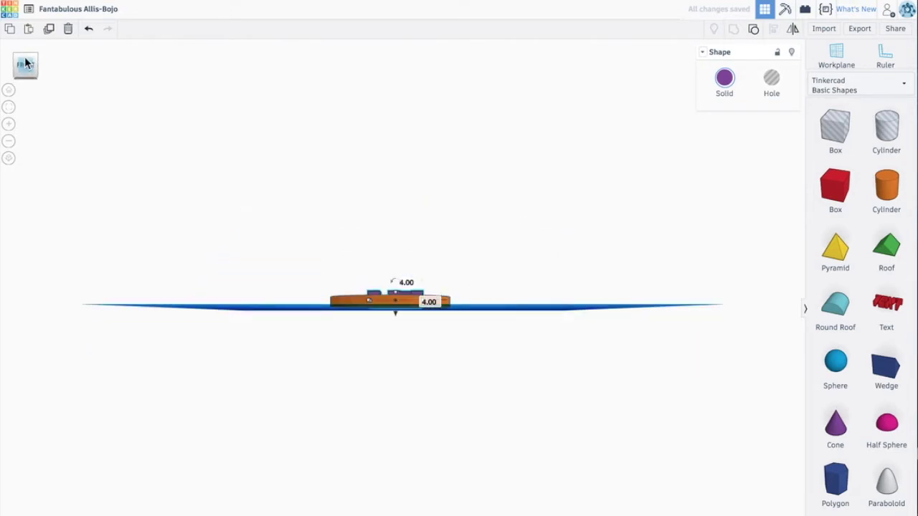
mouse_move(25, 63)
left_mouse_down()
mouse_move(24, 78)
mouse_move(26, 69)
left_mouse_up()
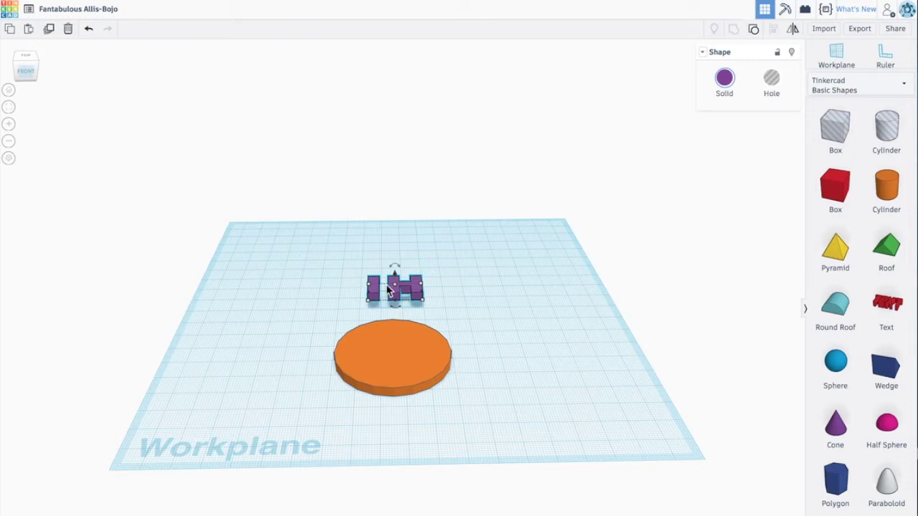
- Move the raised HI letters about 49 mm forward onto the orange disc and shift them 1 mm to the left to centre them
left_click_drag(389, 289, 391, 354)
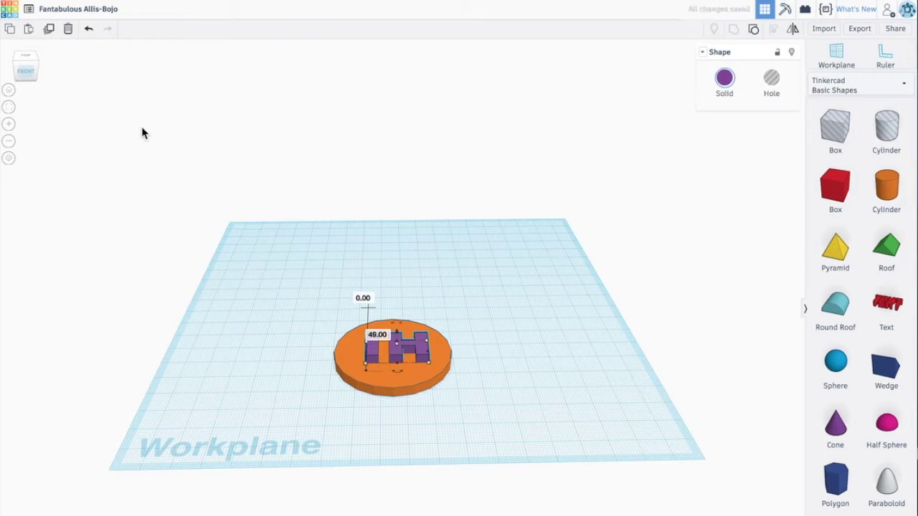
left_click(393, 360)
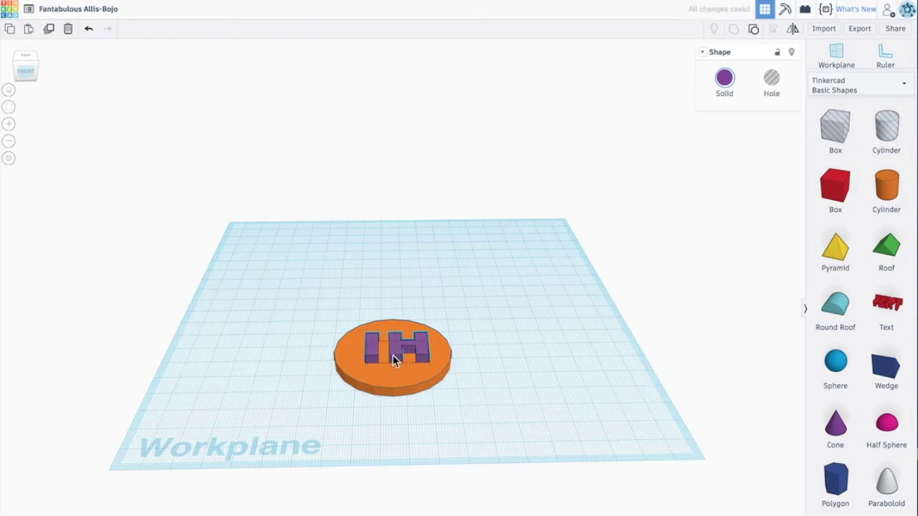
left_click_drag(392, 359, 391, 357)
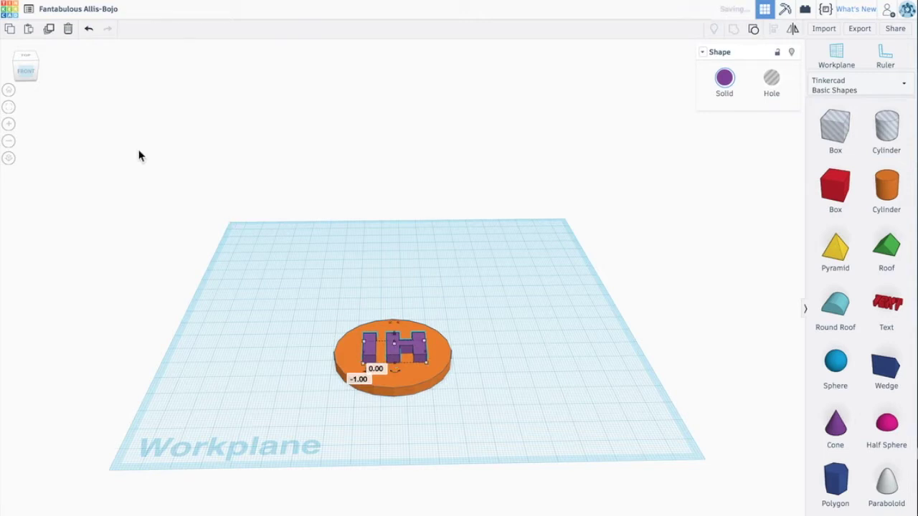
left_click(24, 68)
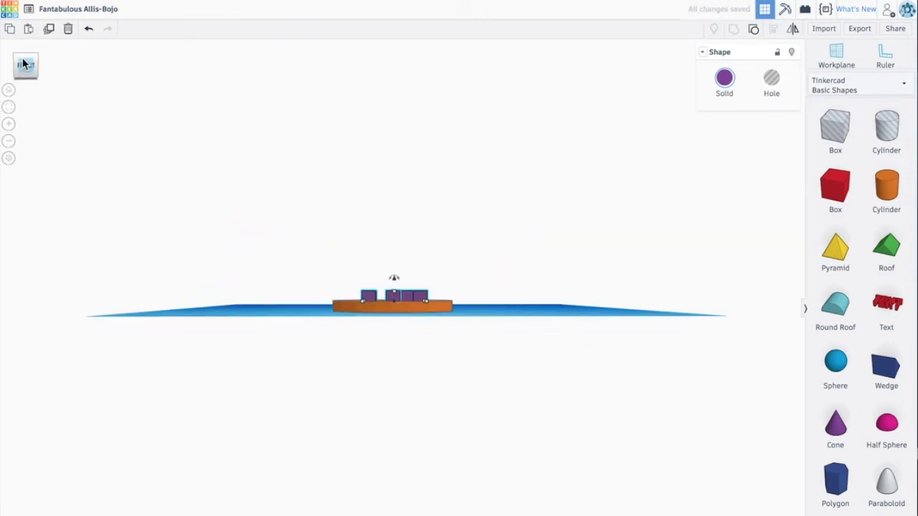
left_click_drag(23, 64, 23, 85)
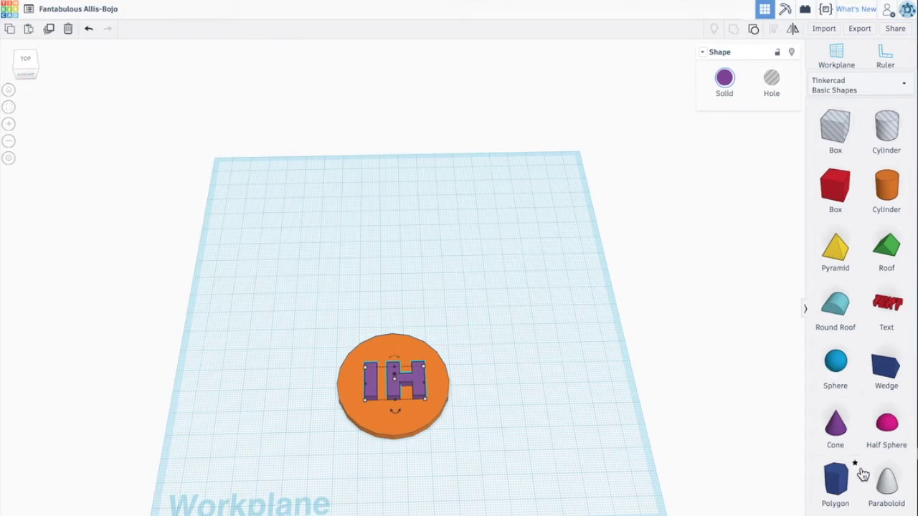
- Add a tube from Basic Shapes, enlarged to the disc's diameter, and position it over the disc so it surrounds the HI letters
left_click_drag(887, 186, 377, 277)
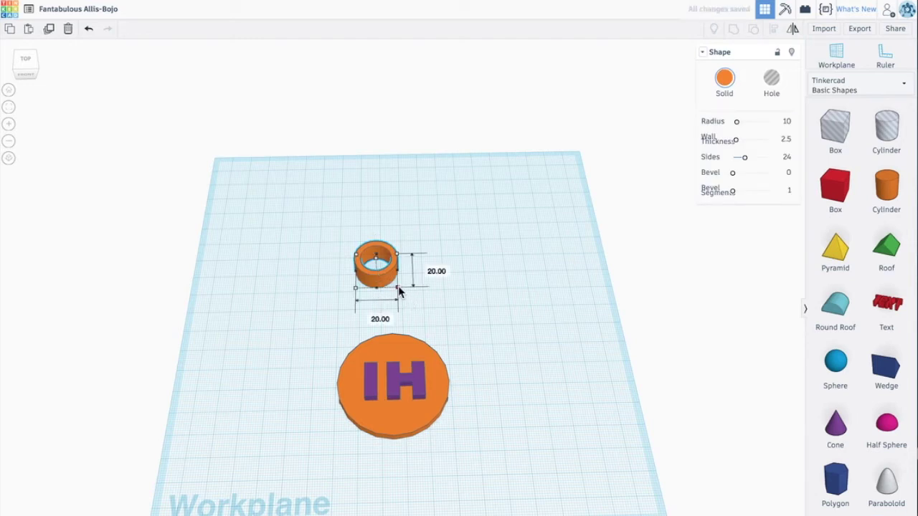
left_click_drag(399, 288, 460, 337)
left_click_drag(451, 287, 440, 375)
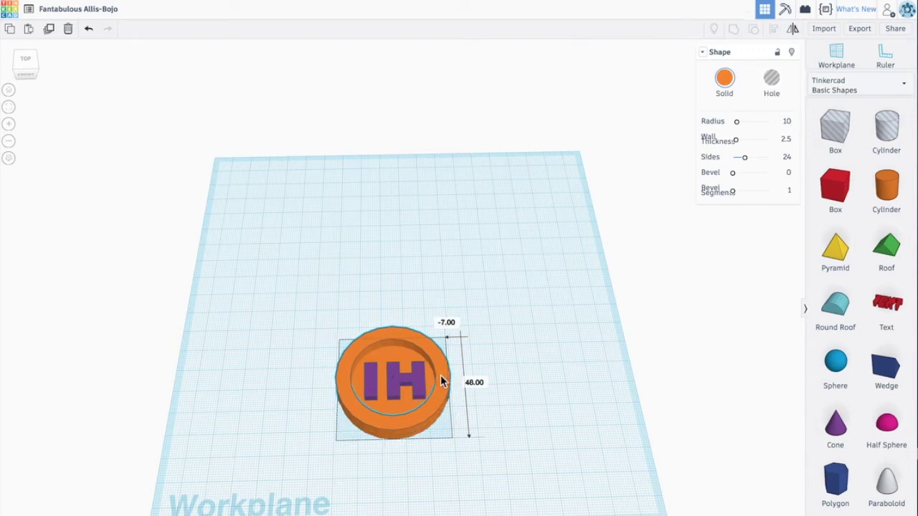
left_click_drag(440, 376, 440, 375)
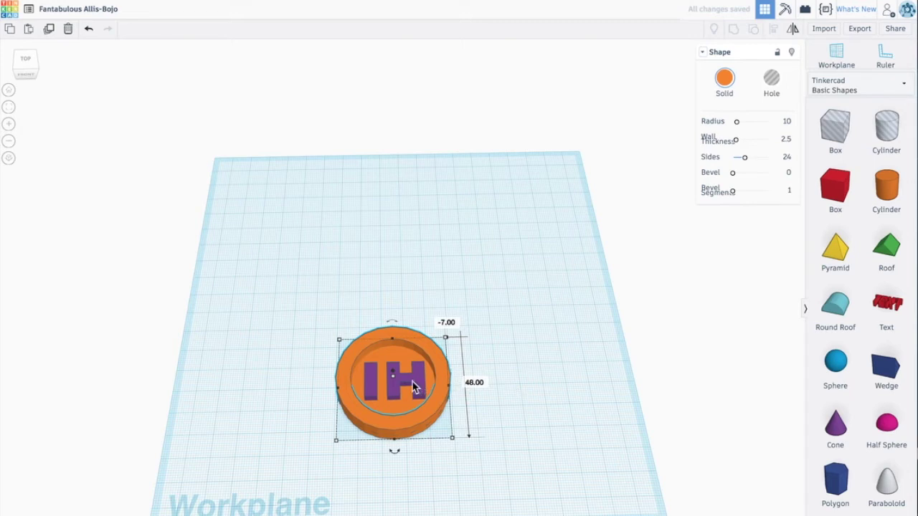
- Set the height of the tube around the letters to 15 mm
mouse_move(395, 381)
left_click_drag(394, 381, 394, 374)
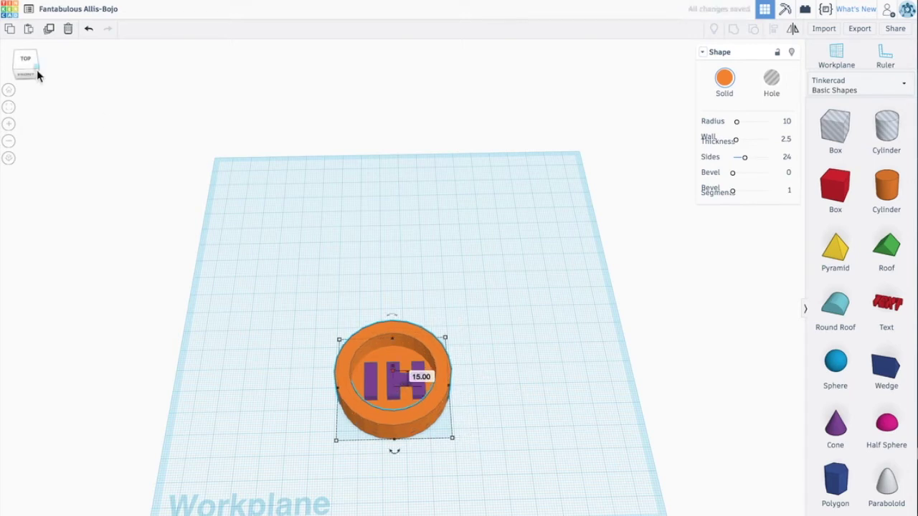